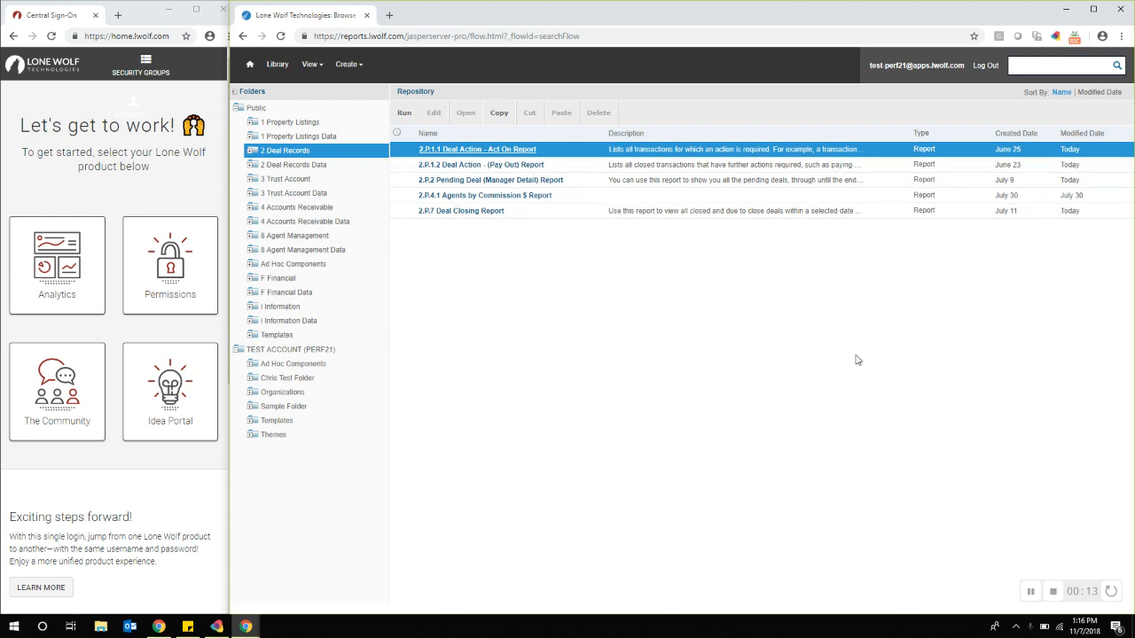
# Step: View the contents of the public 2 Deal Records Data folder and the TEST ACCOUNT (PERF21) organization folder
pyautogui.moveTo(315, 67)
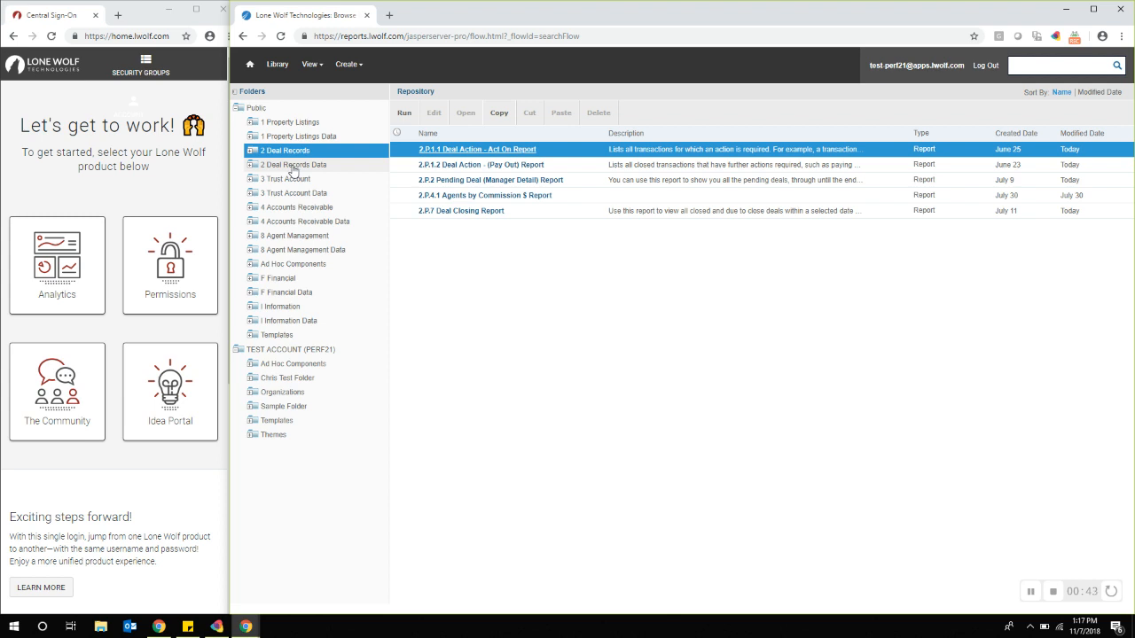
pyautogui.click(293, 166)
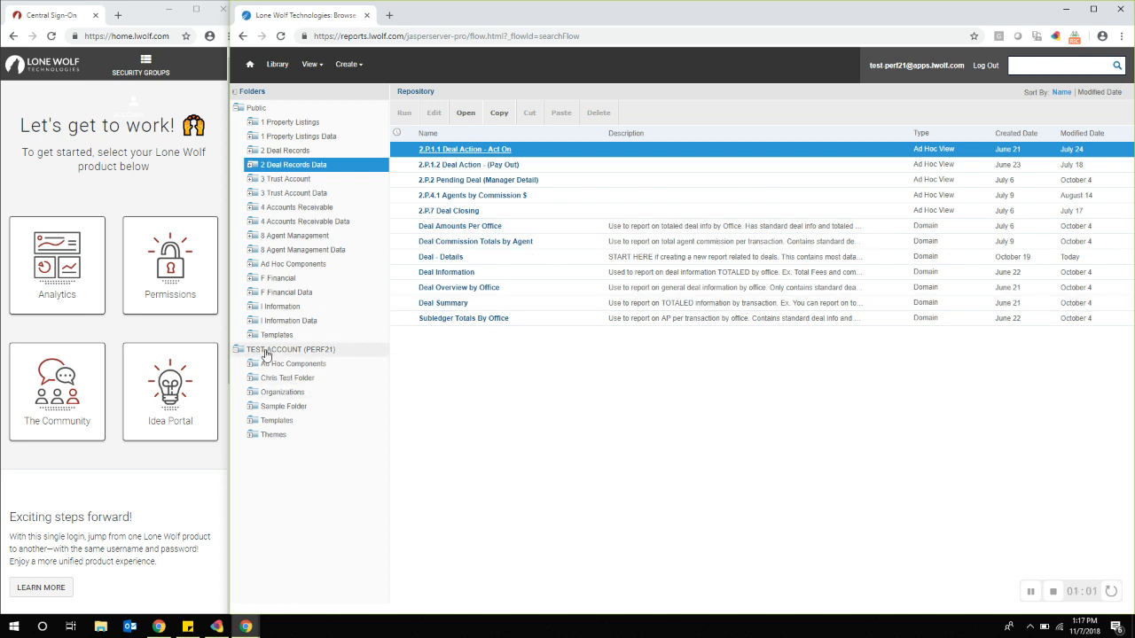
pyautogui.click(266, 353)
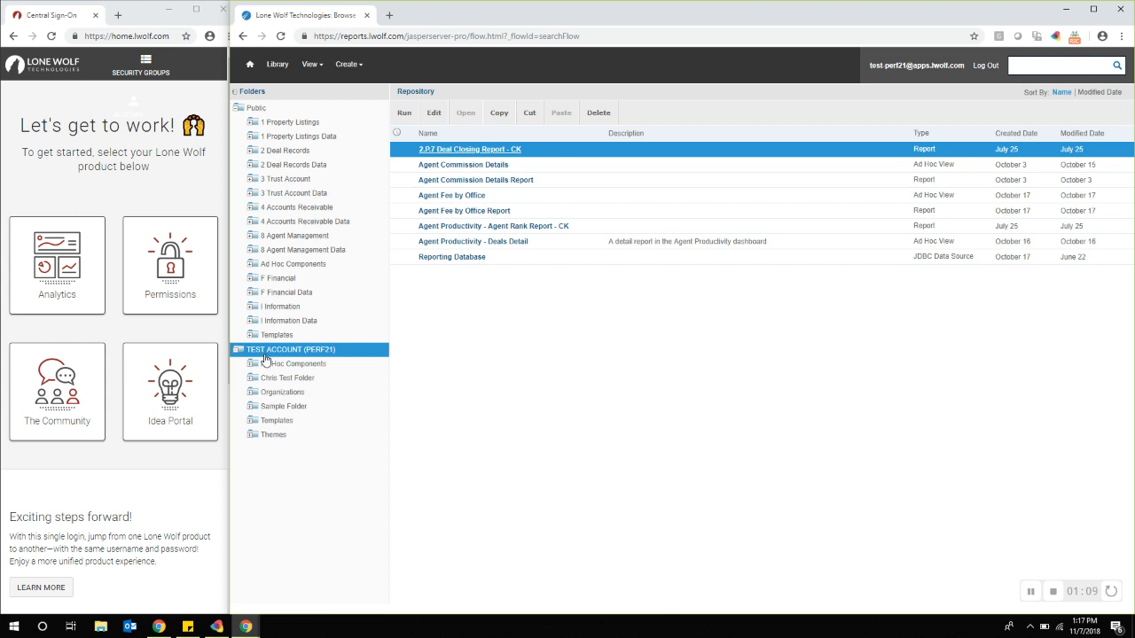
pyautogui.rightClick(267, 353)
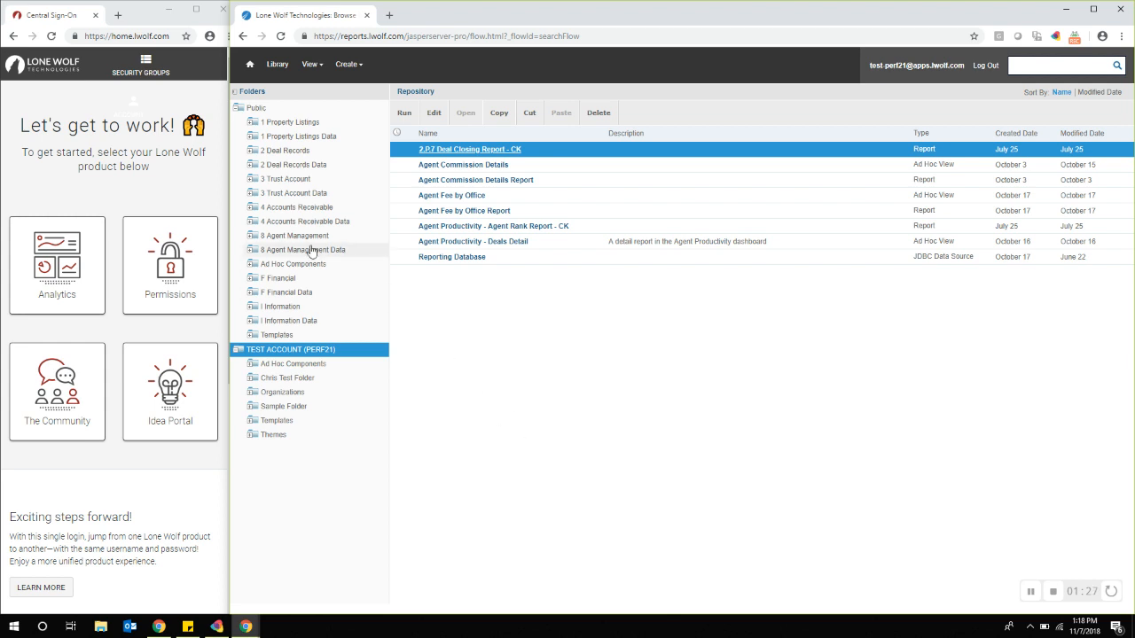
# Step: Narrow the reports window, widen the Central Sign-On window beside it, and open Permissions there
pyautogui.moveTo(229, 205); pyautogui.dragTo(816, 222)
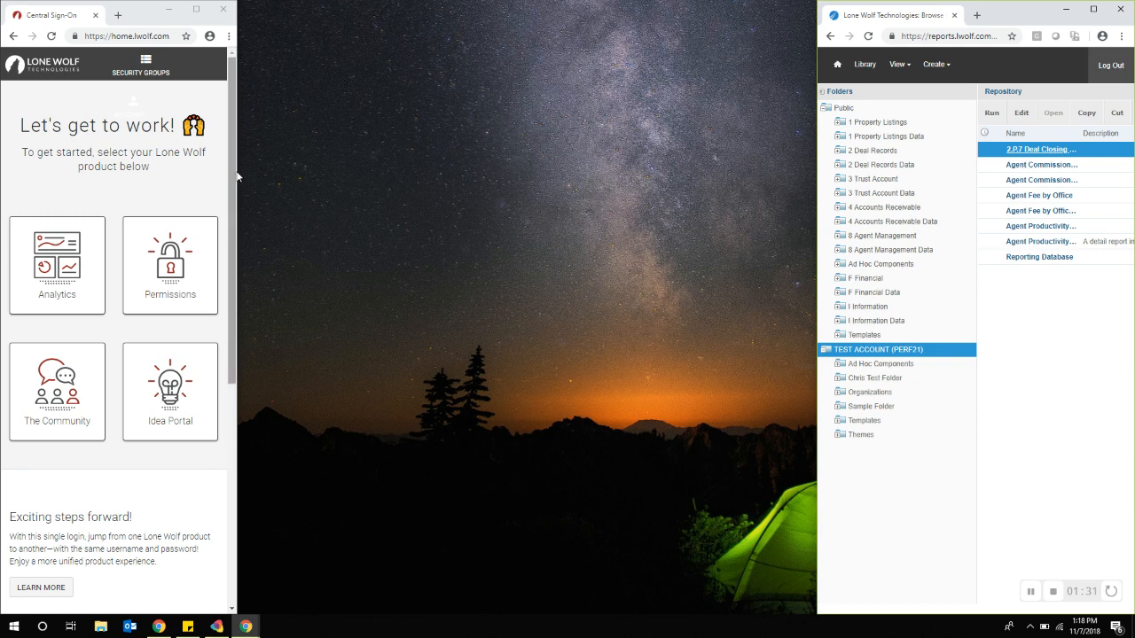
pyautogui.moveTo(237, 171); pyautogui.dragTo(814, 210)
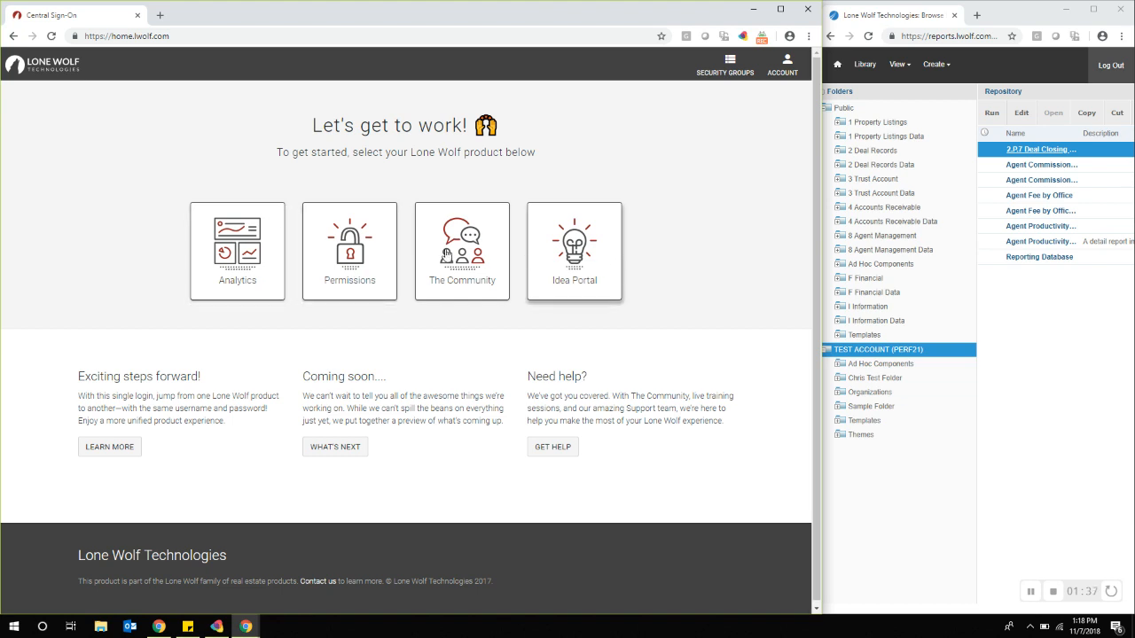
pyautogui.click(352, 259)
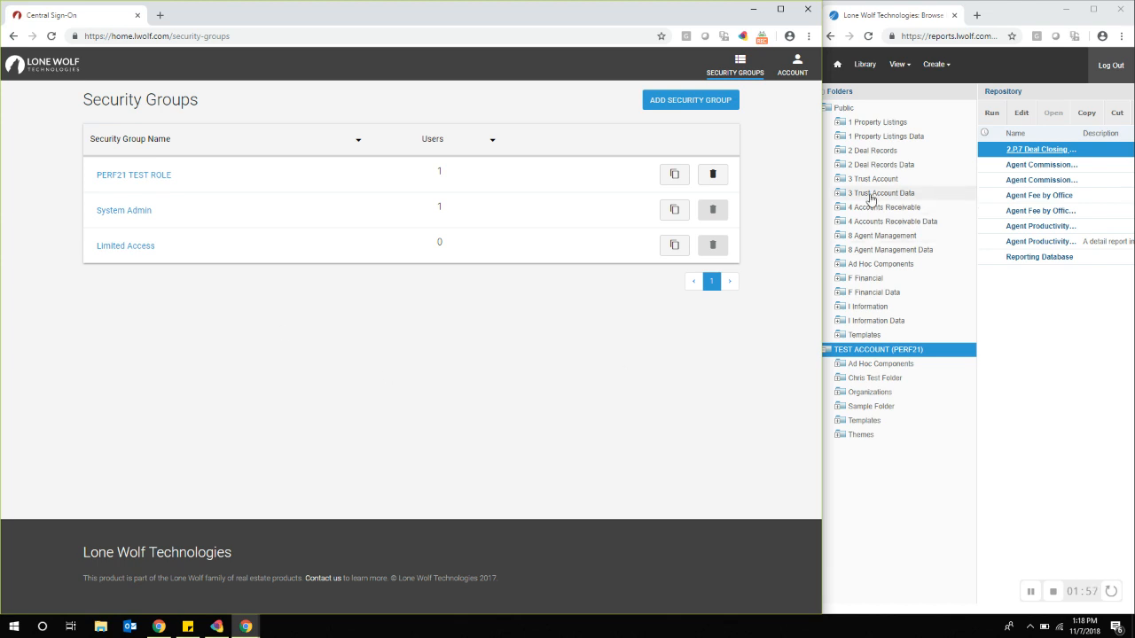
# Step: Start a new security group named Demo and enable its access to the Analytics product
pyautogui.click(722, 101)
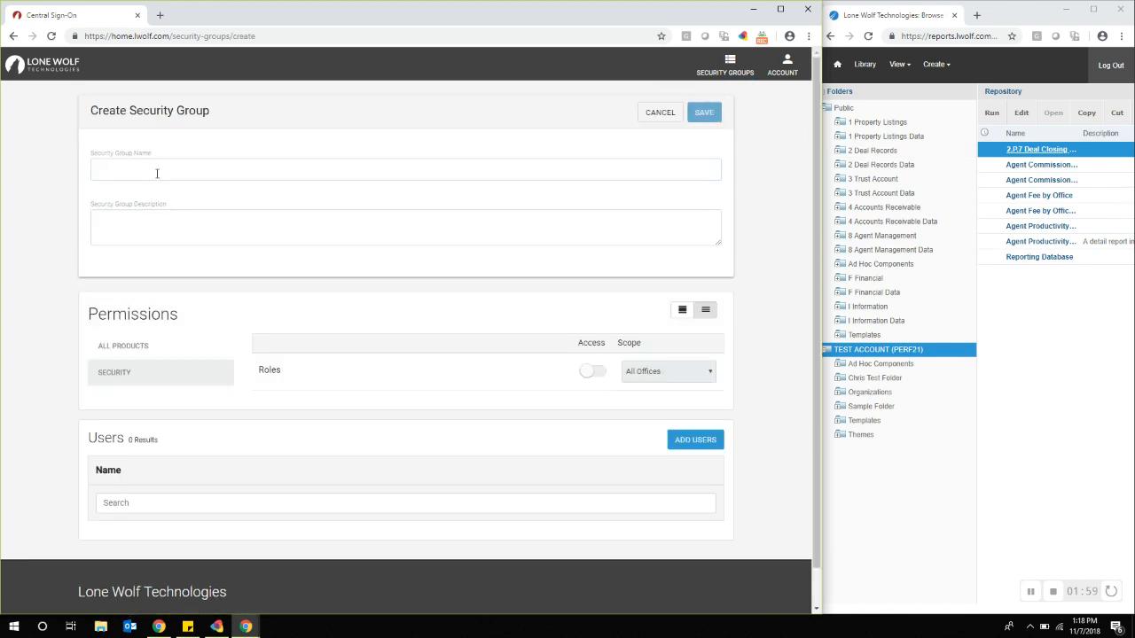
pyautogui.click(157, 173)
pyautogui.write('Demo')
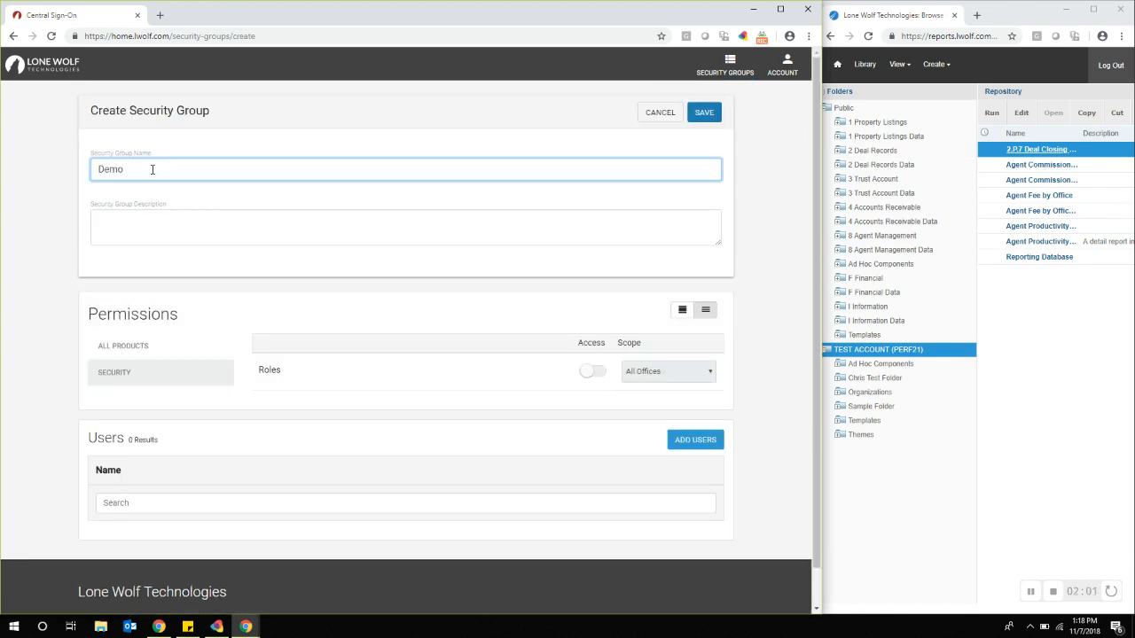
pyautogui.click(337, 406)
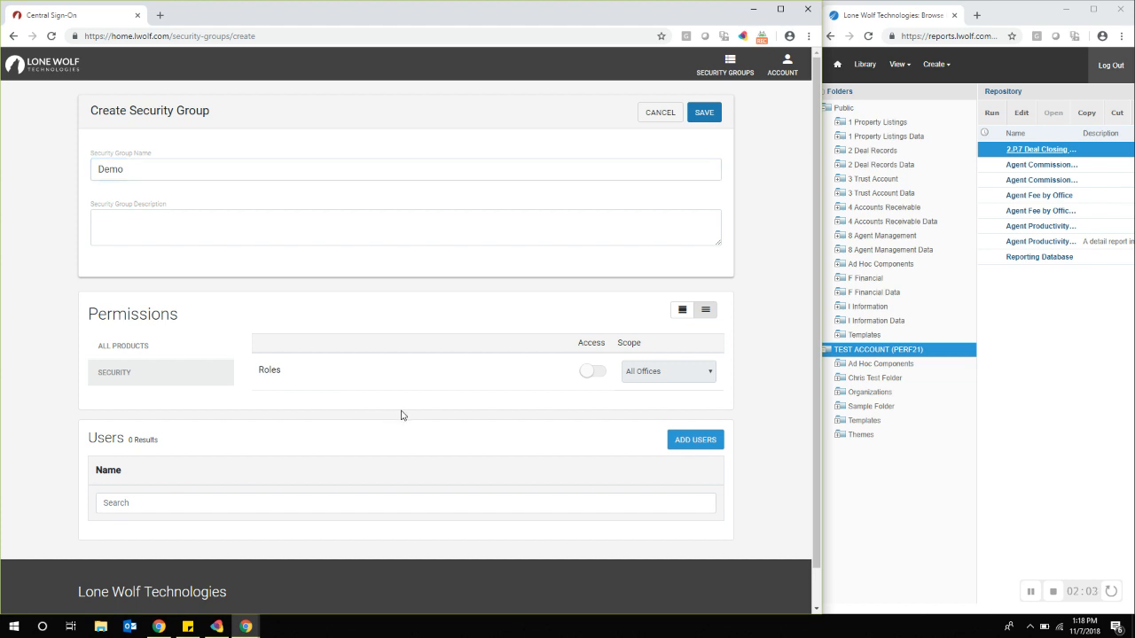
pyautogui.click(140, 347)
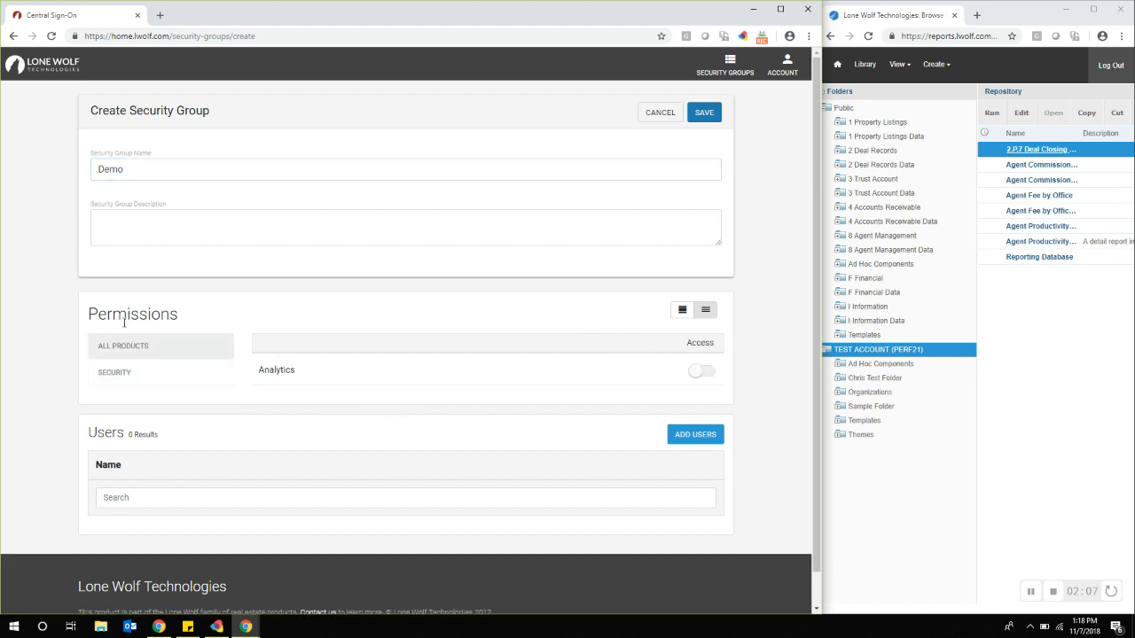
pyautogui.click(700, 373)
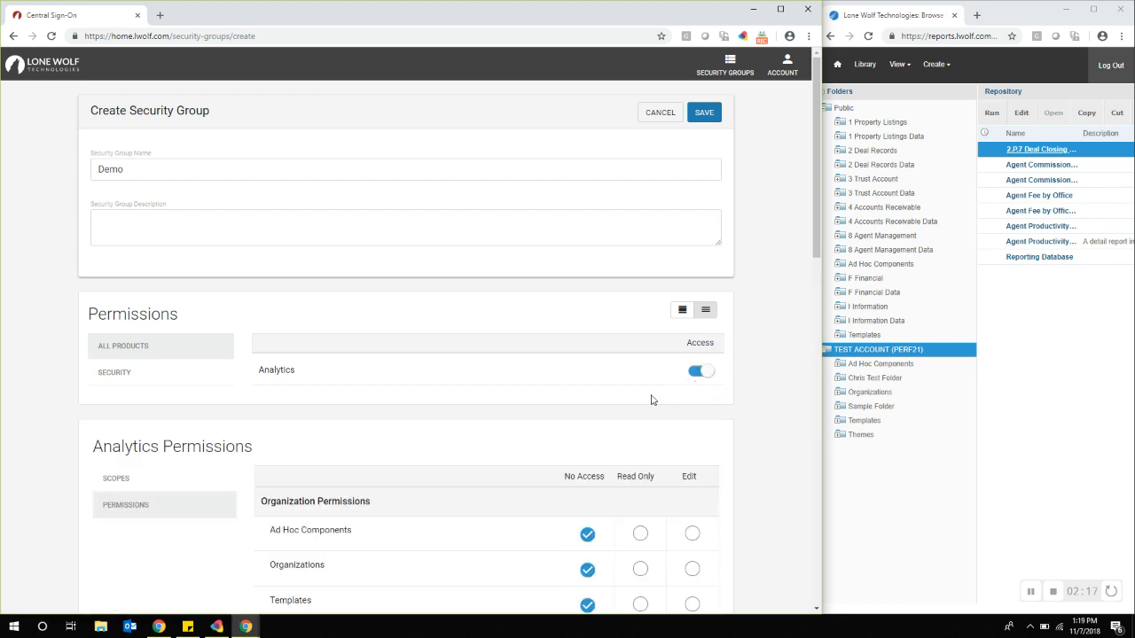
# Step: Under Organization Permissions, set Ad Hoc Components to Read Only and Chris Test Folder to Edit
pyautogui.scroll(-3, 621, 370)
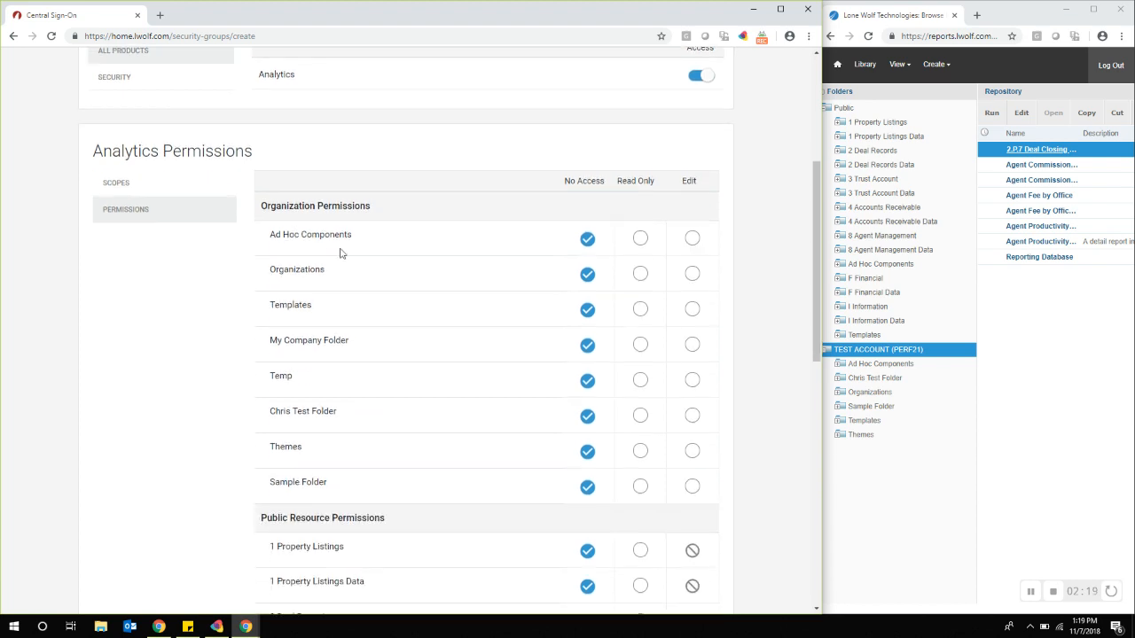
pyautogui.moveTo(104, 151); pyautogui.dragTo(251, 151)
pyautogui.click(311, 157)
pyautogui.scroll(-1, 473, 246)
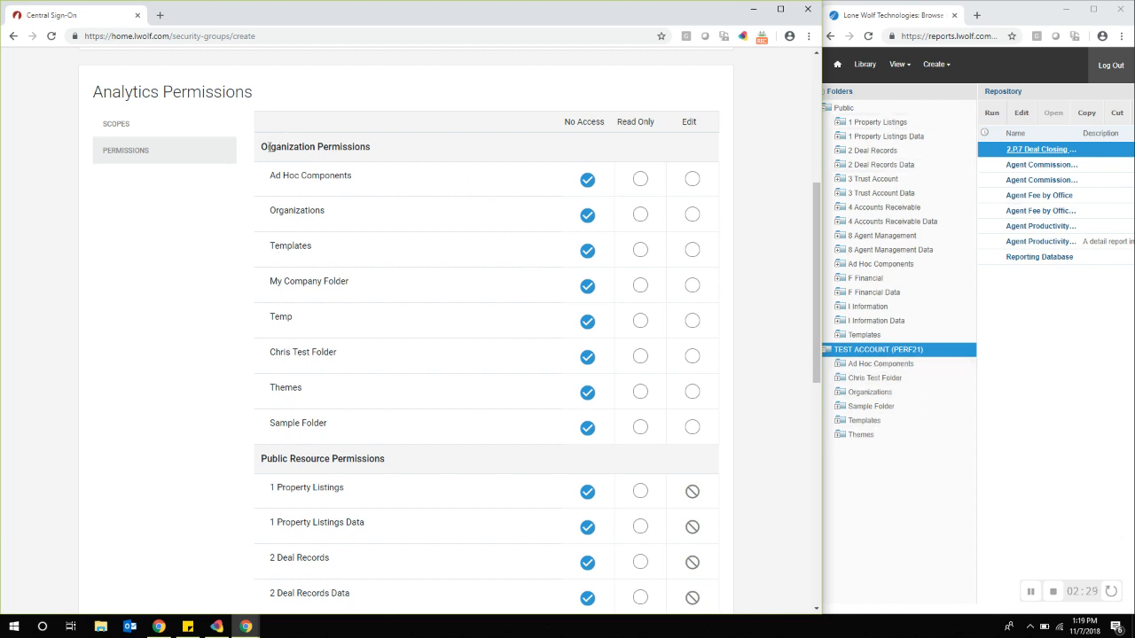
pyautogui.moveTo(268, 147); pyautogui.dragTo(393, 147)
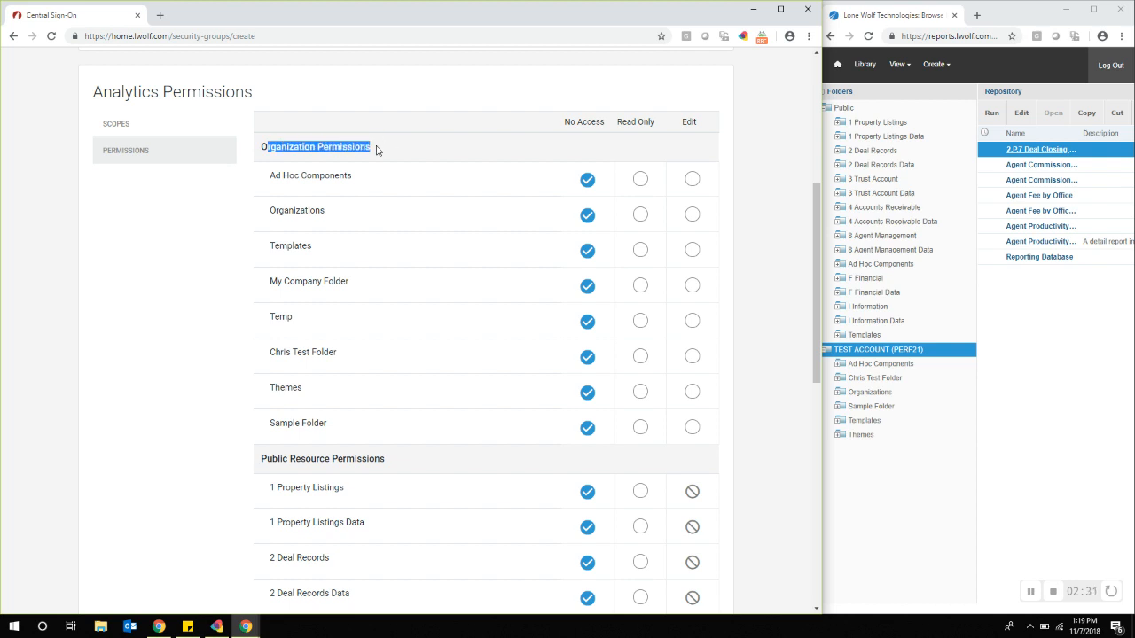
pyautogui.rightClick(894, 349)
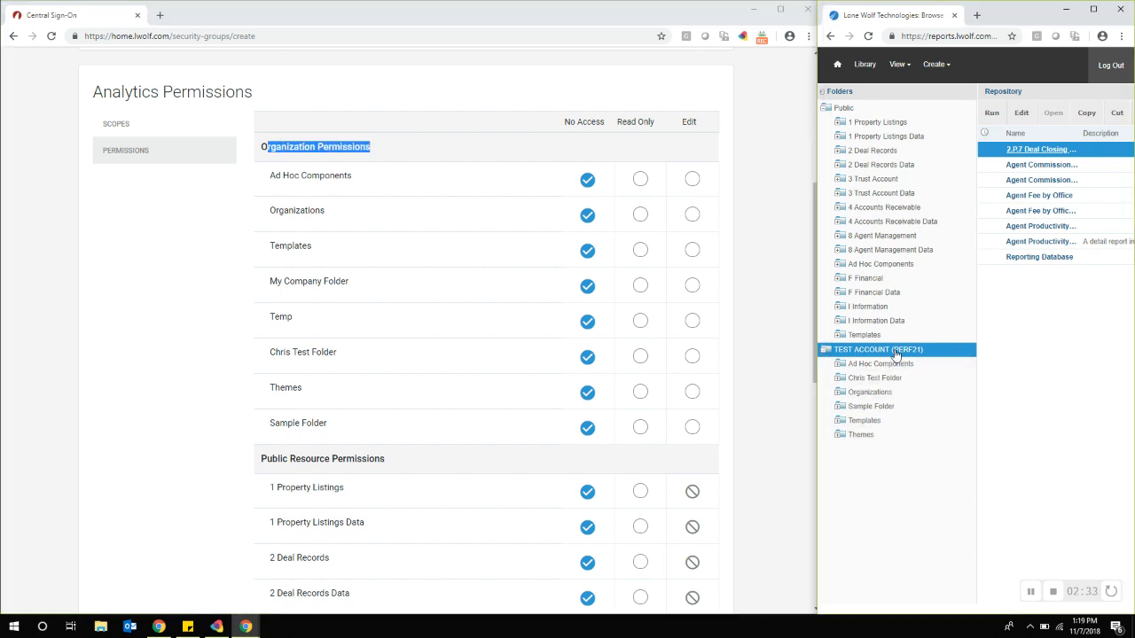
pyautogui.click(329, 307)
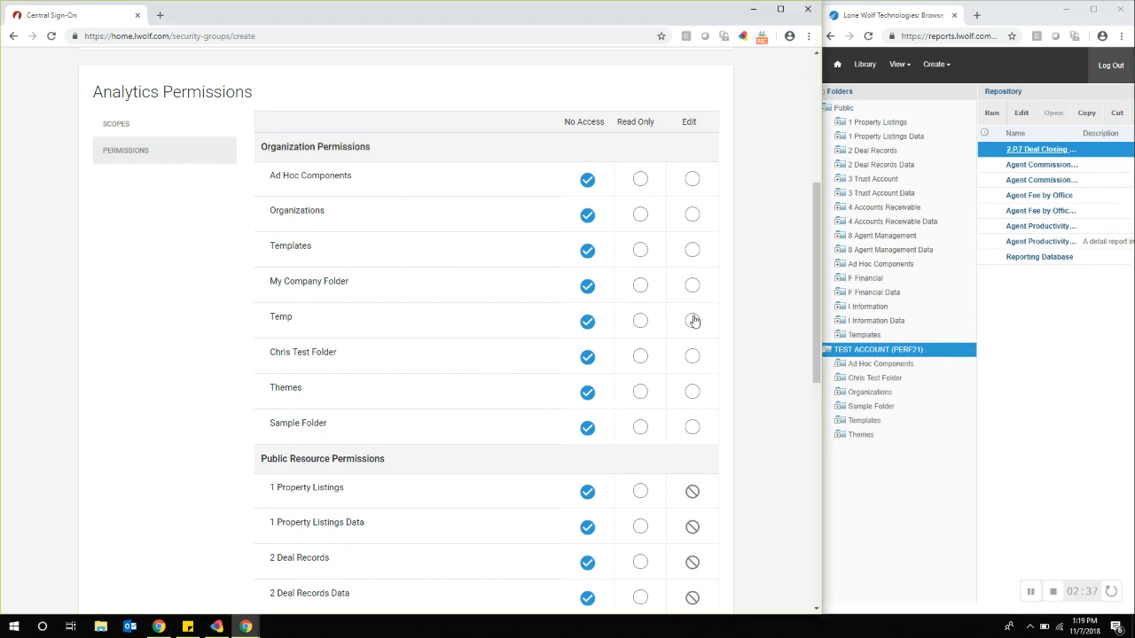
pyautogui.click(640, 182)
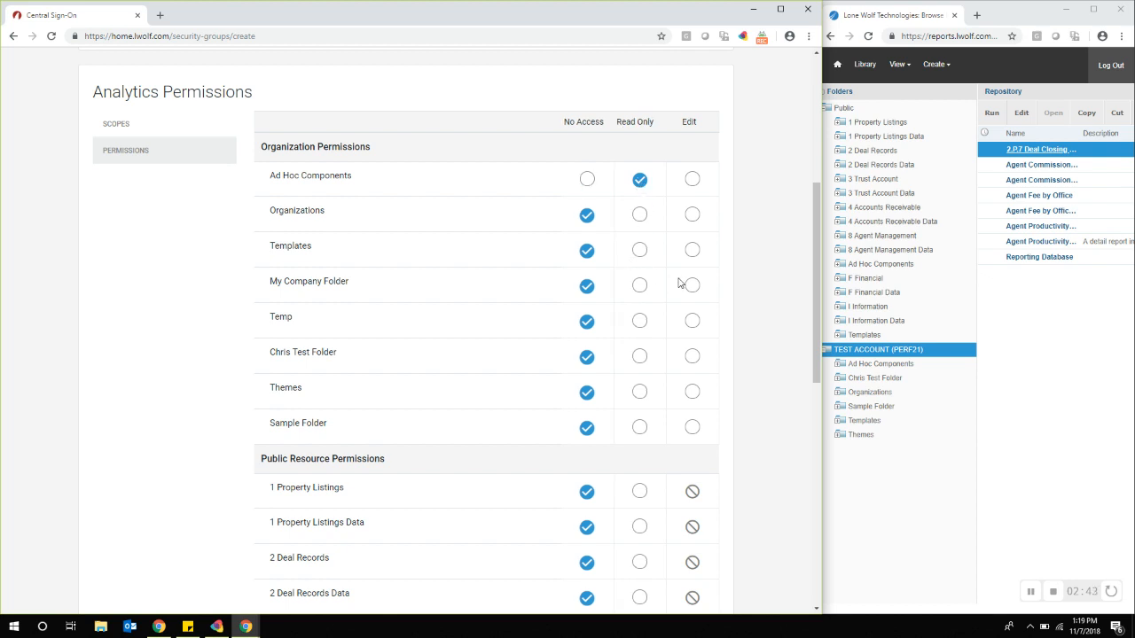
pyautogui.click(695, 358)
# Step: Under Public Resource Permissions, set 1 Property Listings, 2 Deal Records and 2 Deal Records Data to Read Only
pyautogui.scroll(-2, 676, 173)
pyautogui.scroll(-2, 670, 192)
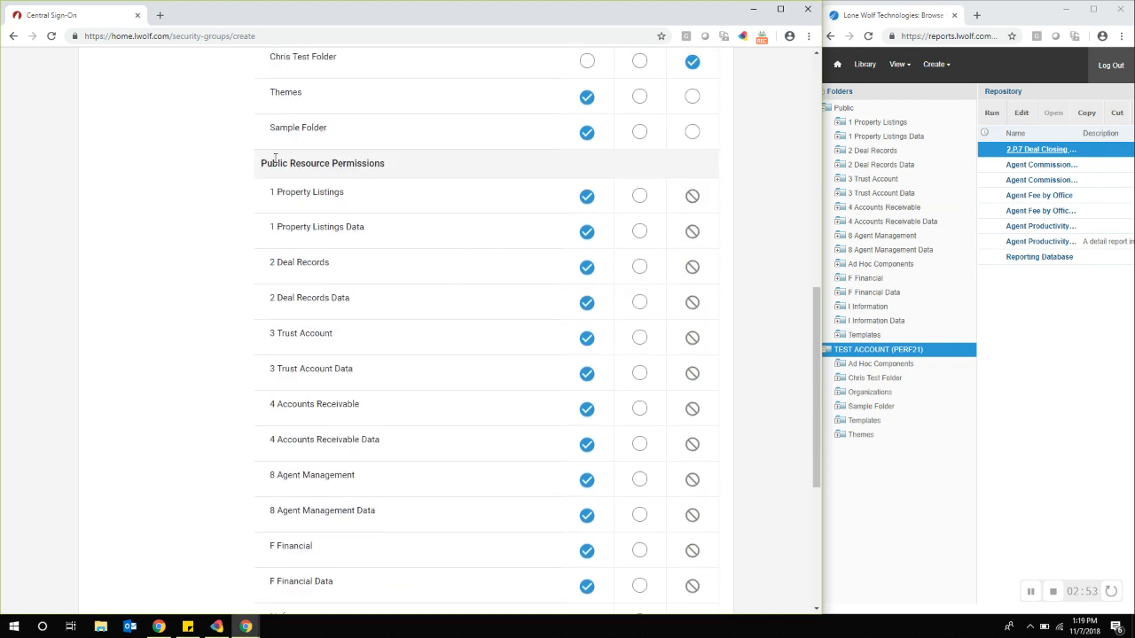
pyautogui.moveTo(276, 163); pyautogui.dragTo(376, 168)
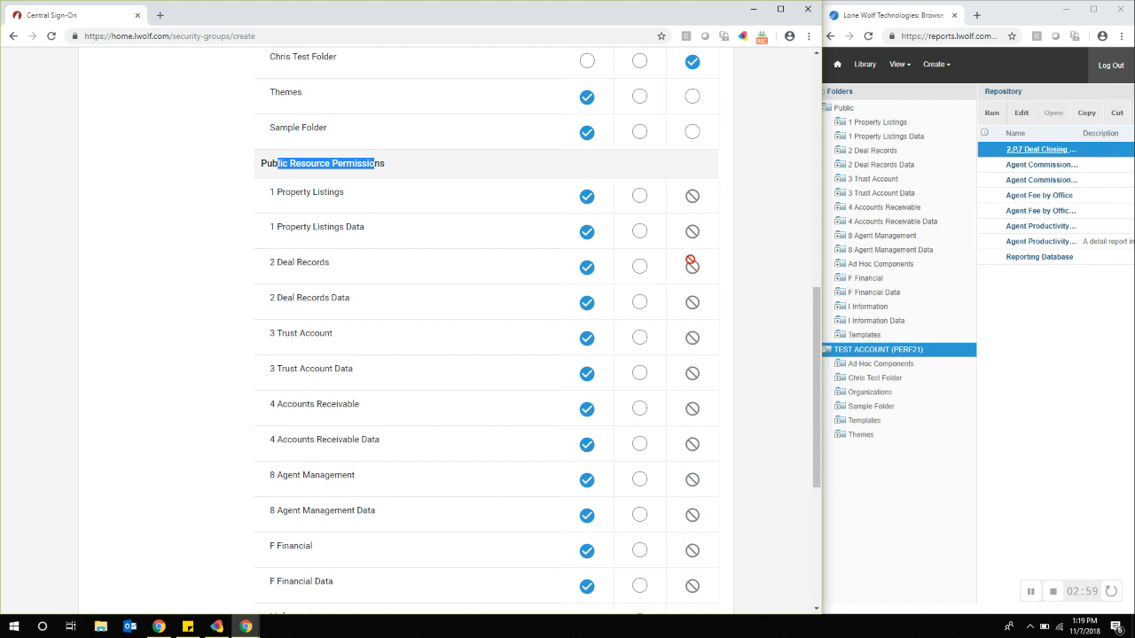
pyautogui.click(640, 196)
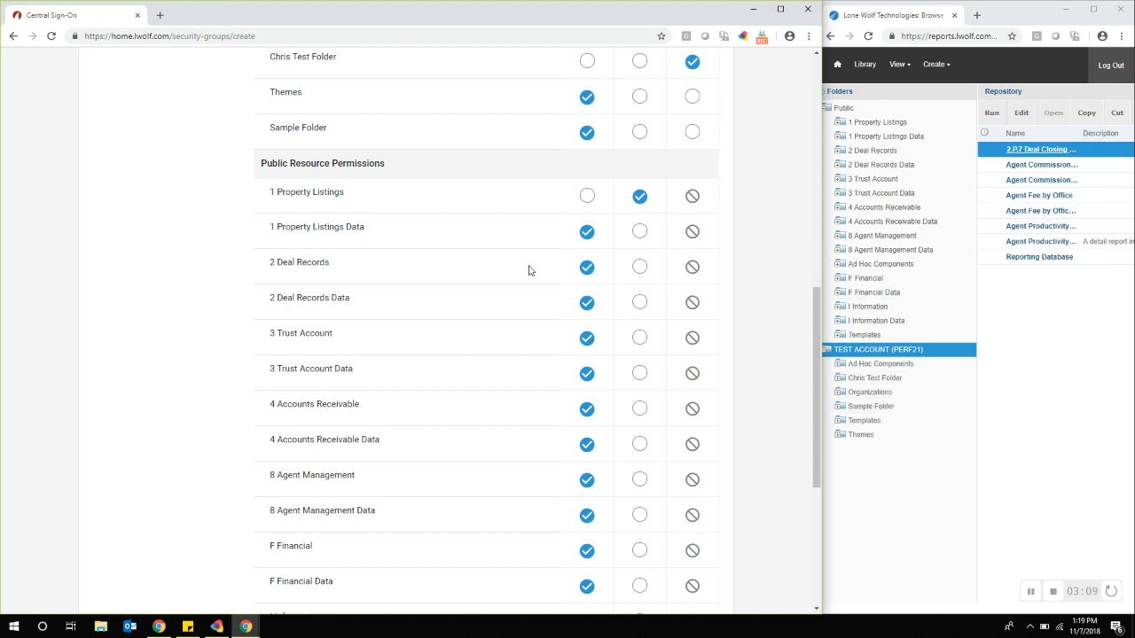
pyautogui.click(640, 268)
pyautogui.moveTo(270, 264); pyautogui.dragTo(326, 259)
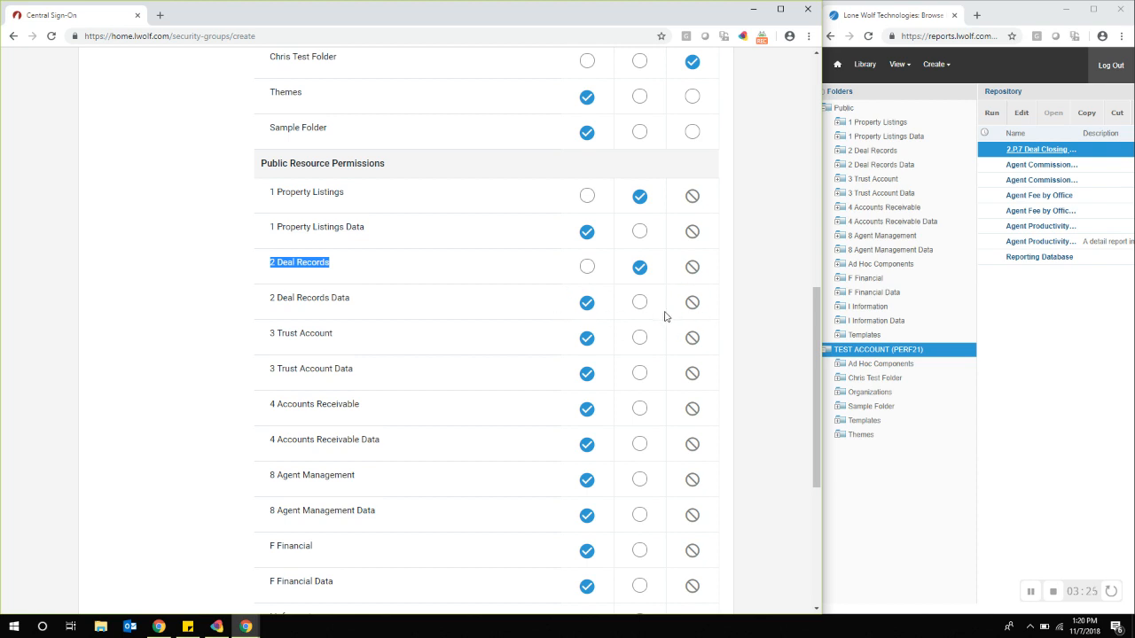
pyautogui.scroll(-1, 665, 316)
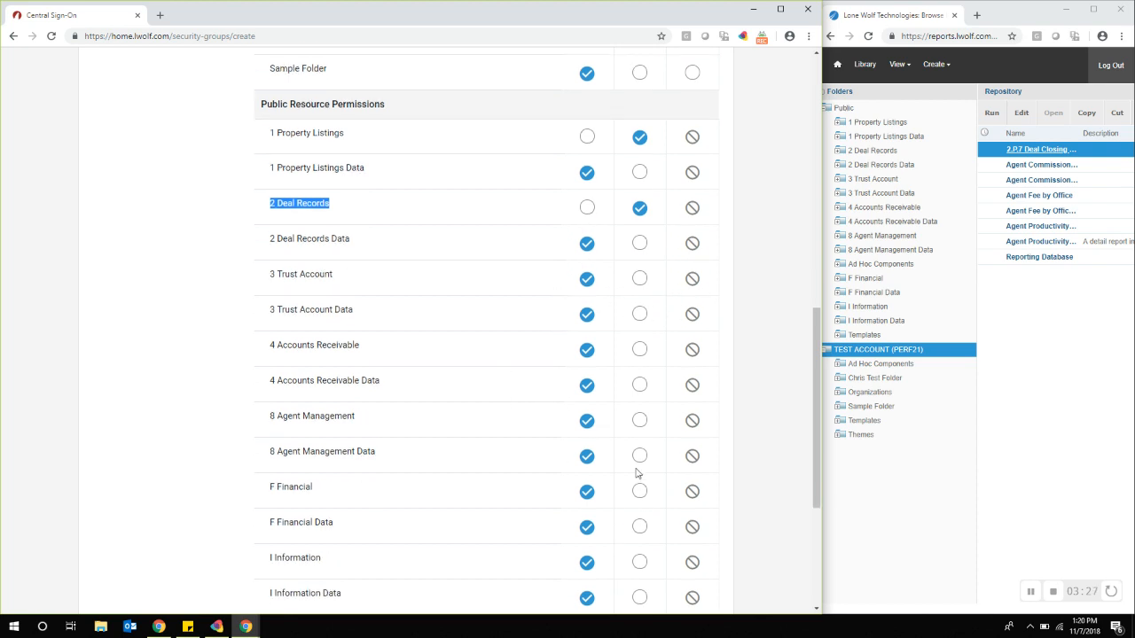
pyautogui.click(636, 245)
pyautogui.moveTo(287, 487); pyautogui.dragTo(304, 522)
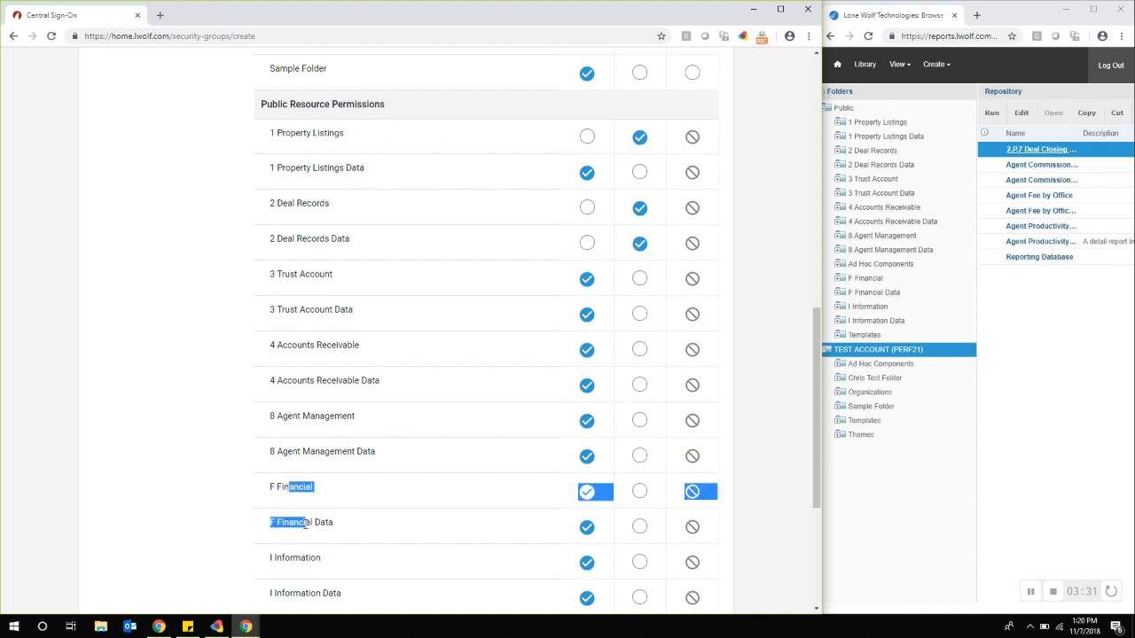
pyautogui.click(566, 497)
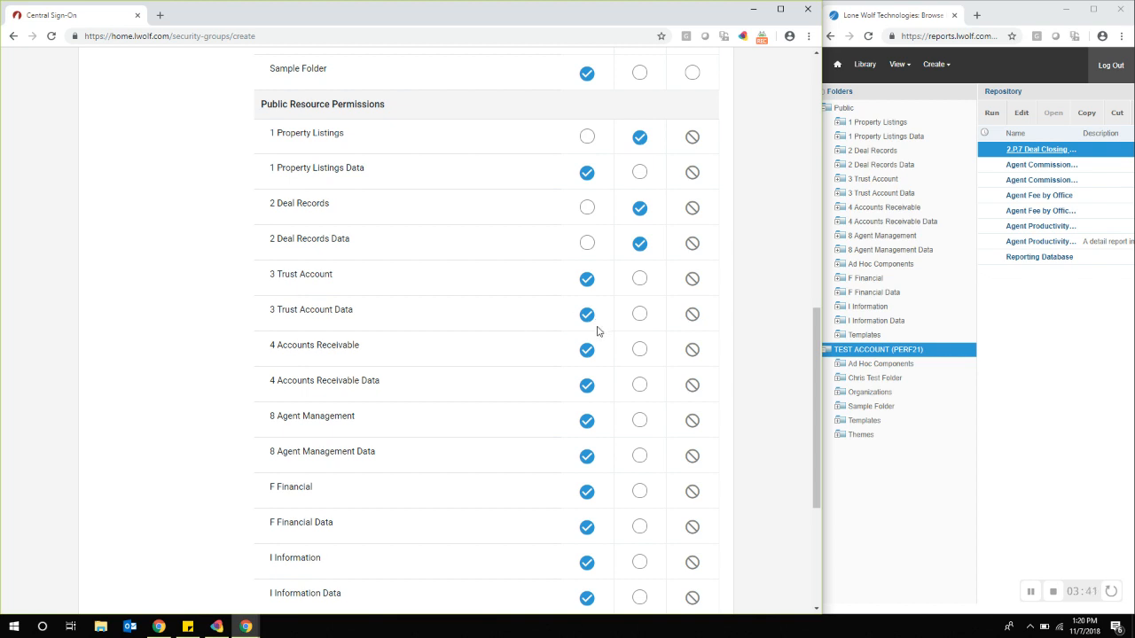
# Step: Open the Scopes section of the Analytics permissions and review the available office scope options
pyautogui.scroll(5, 600, 328)
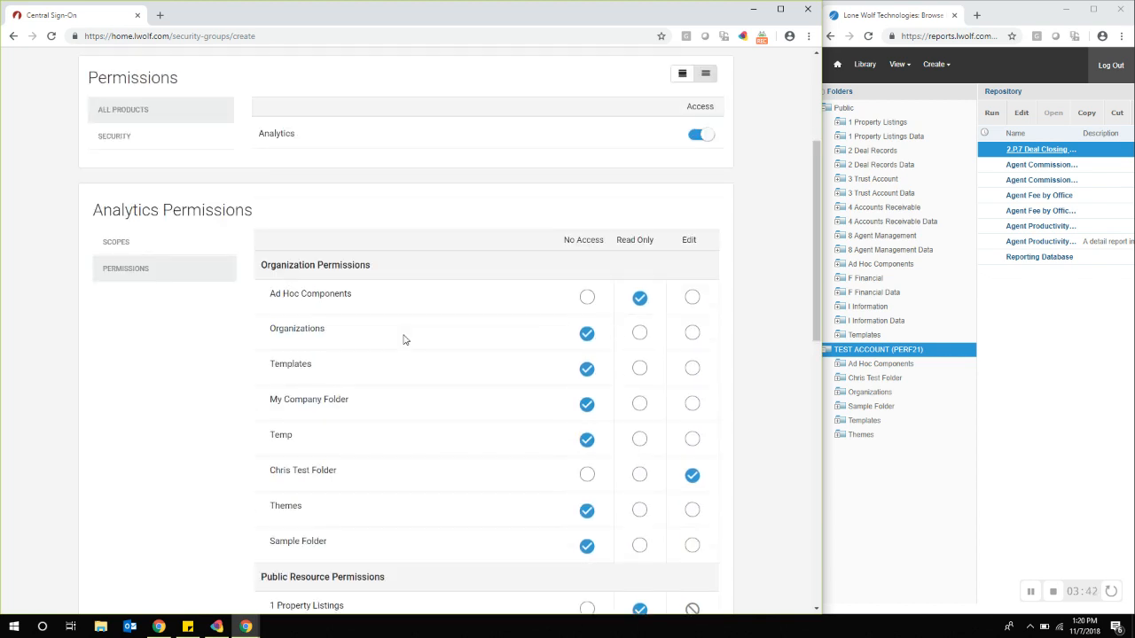
pyautogui.click(115, 241)
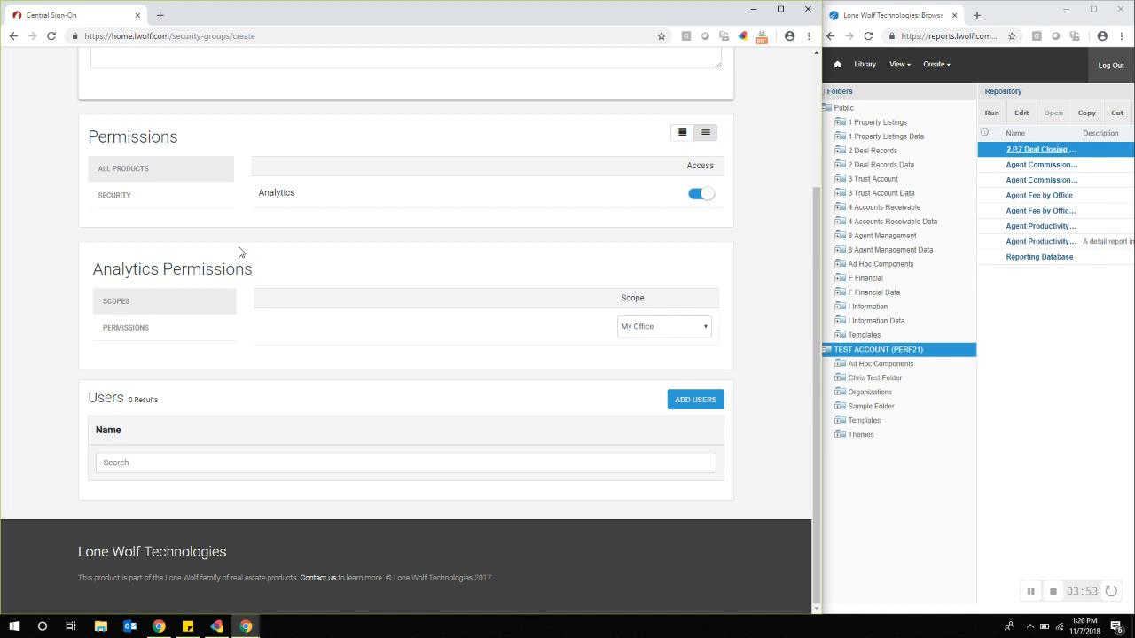
pyautogui.click(670, 334)
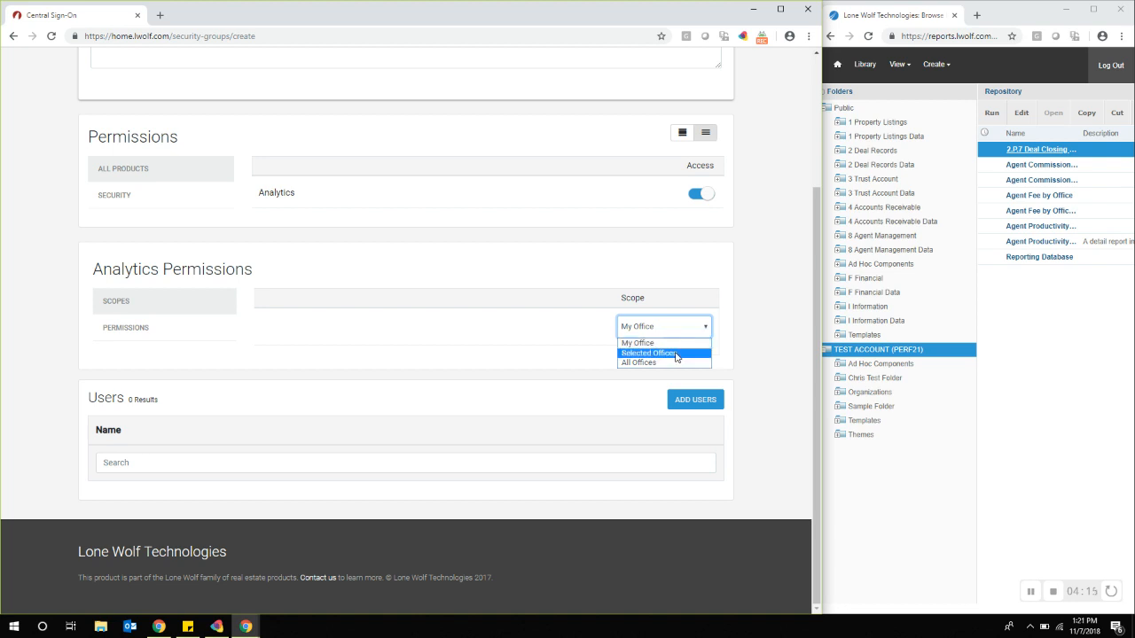
pyautogui.click(756, 354)
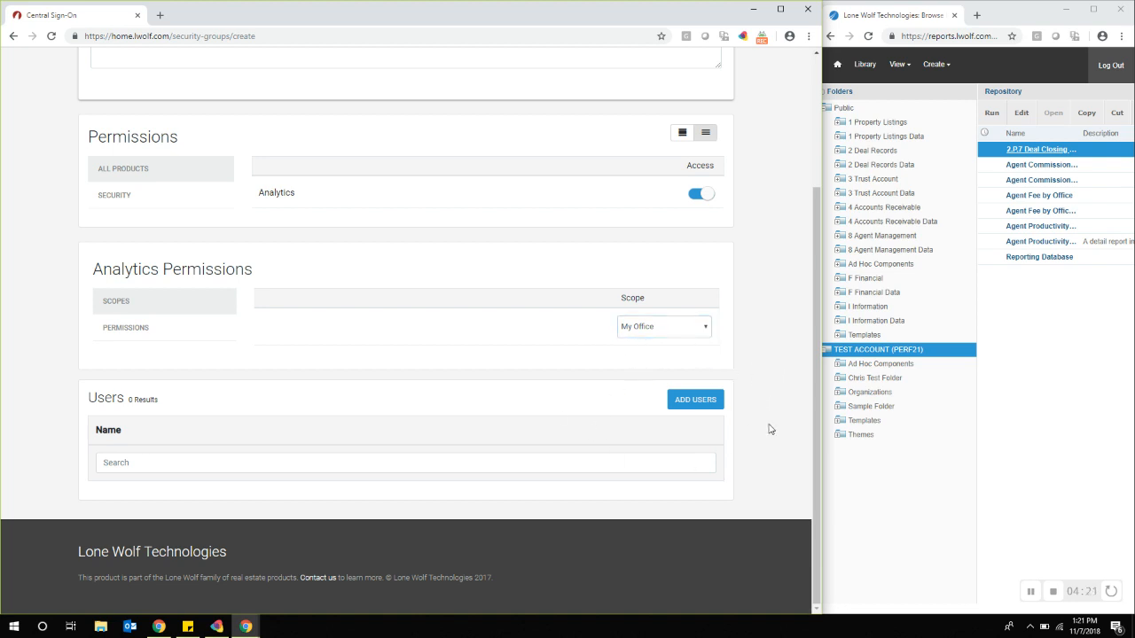
# Step: Add the third listed user to the security group
pyautogui.click(700, 408)
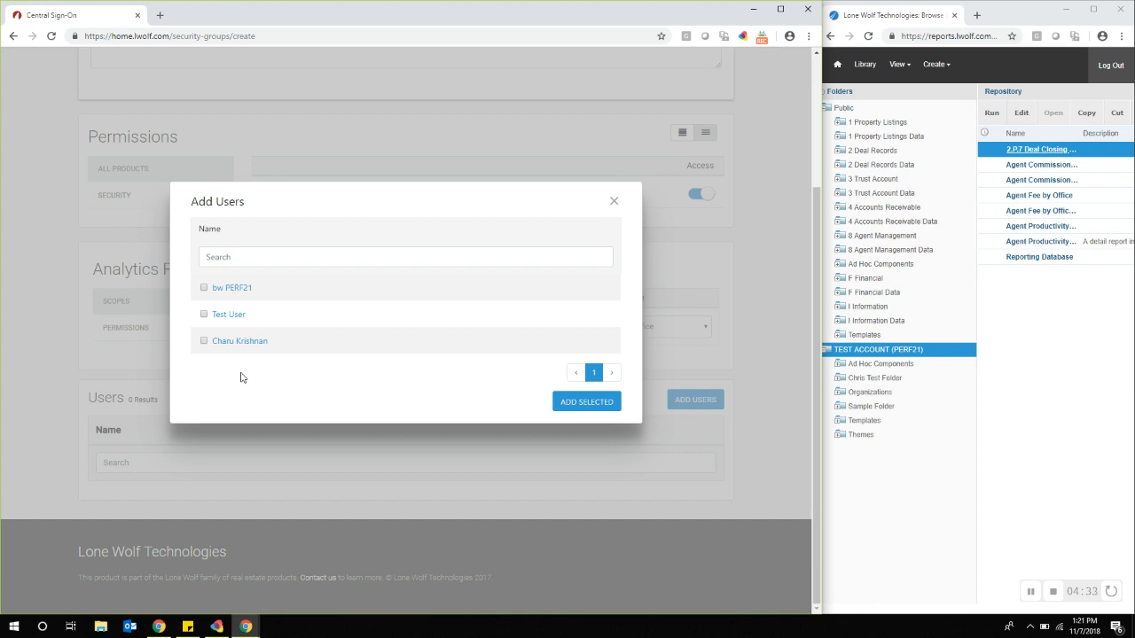
pyautogui.click(204, 342)
pyautogui.click(589, 404)
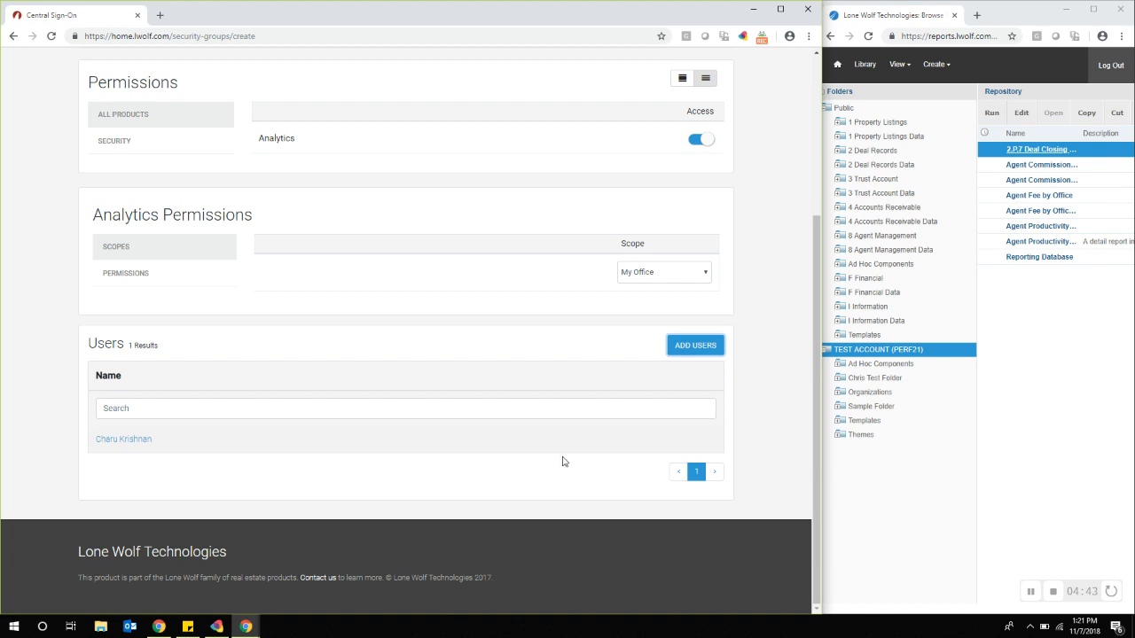
pyautogui.click(1055, 599)
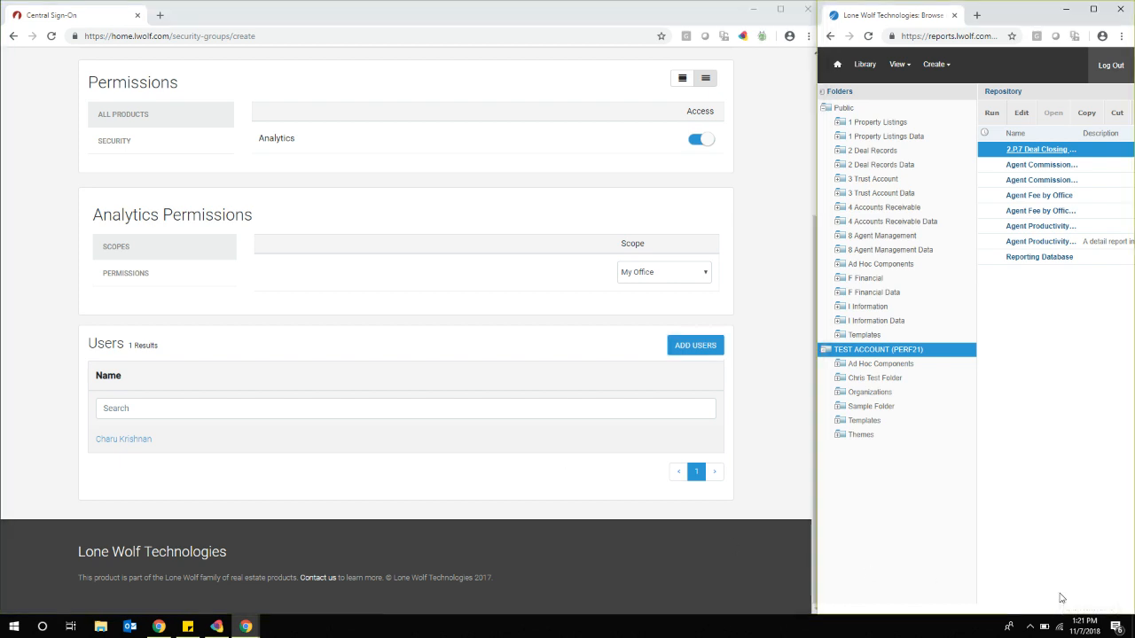